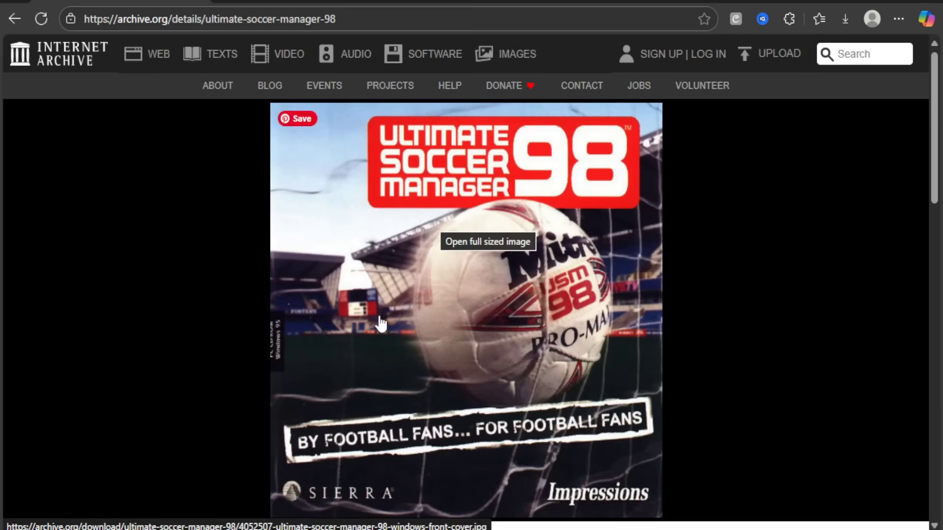
- Reload the Ultimate Soccer Manager 98 Internet Archive page, then stop the reload
scroll(381, 324, "down", 3)
scroll(305, 176, "up", 3)
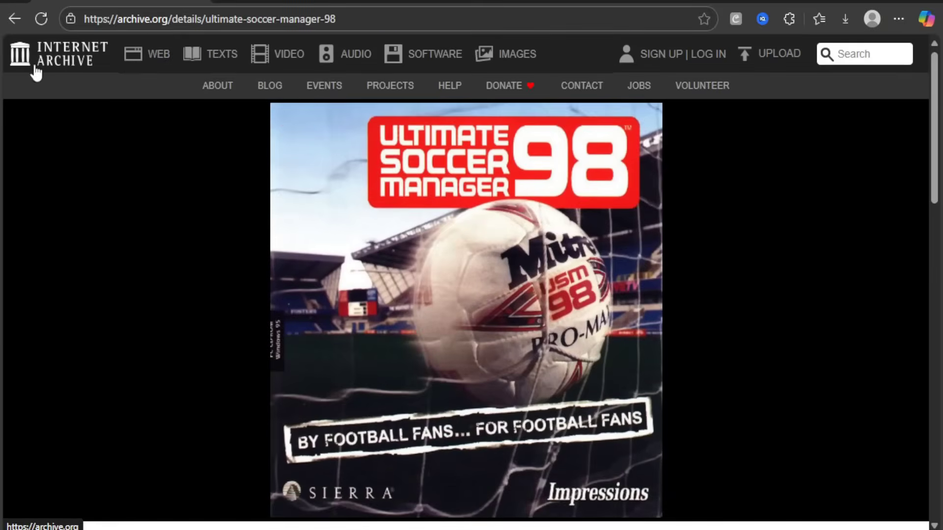
left_click(160, 18)
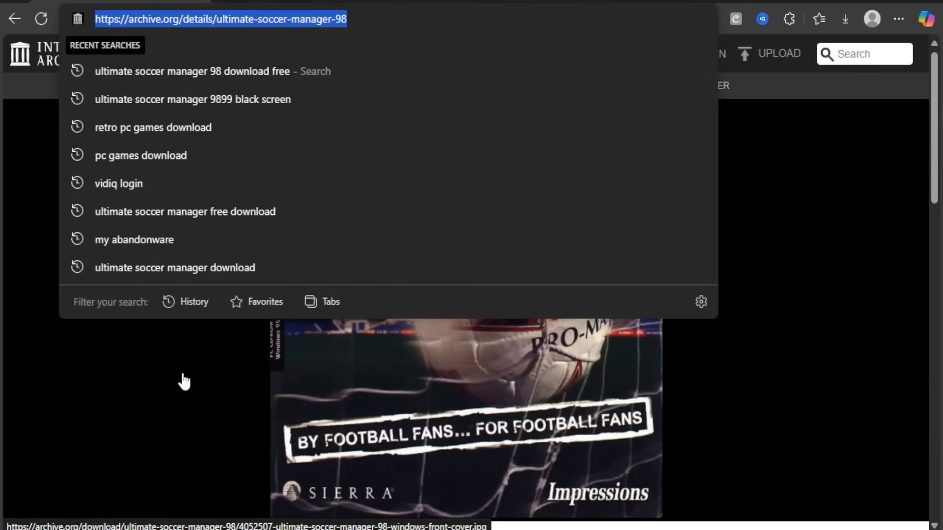
left_click(183, 380)
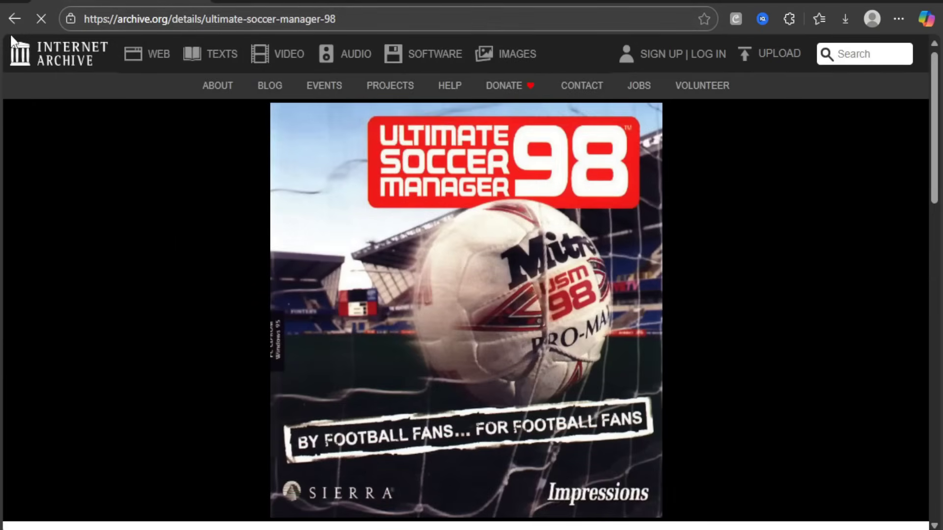
left_click(42, 19)
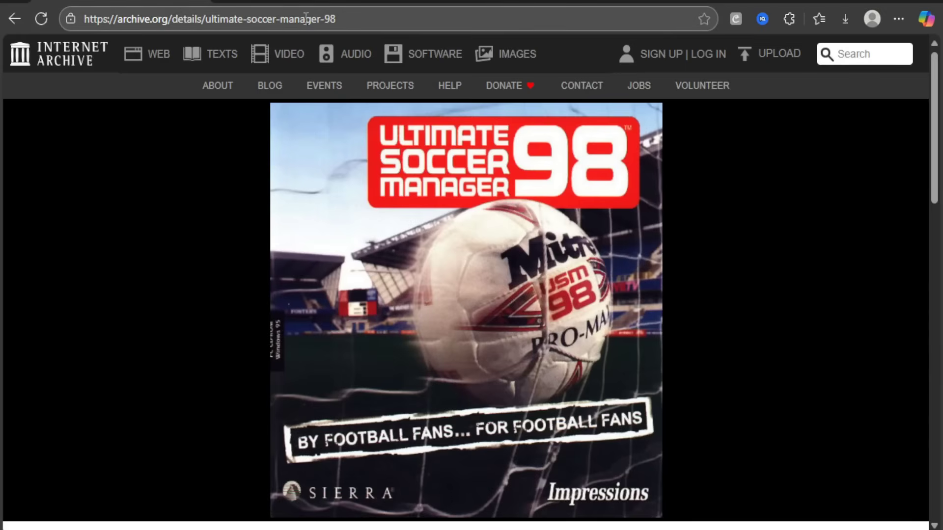
- Scroll to the item details and download options, then move to the Microsoft Learn tab
scroll(259, 323, "down", 6)
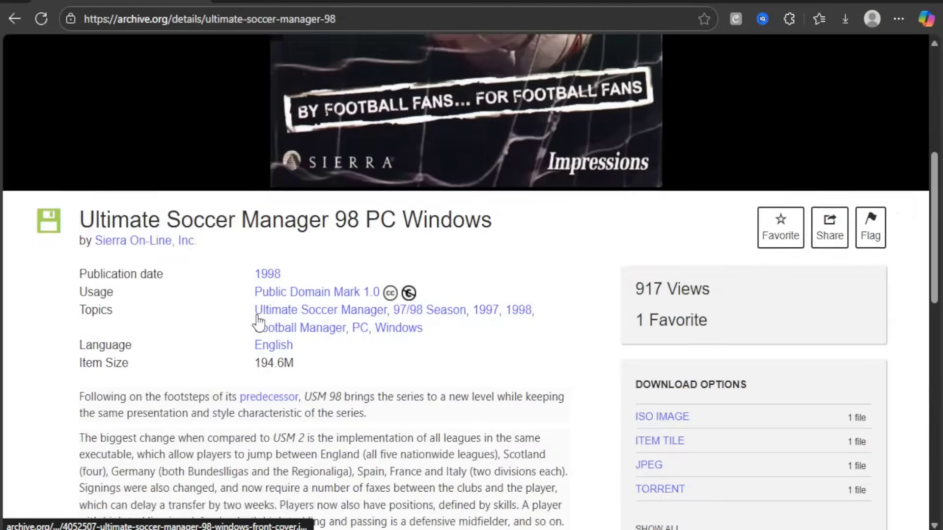
scroll(259, 322, "down", 4)
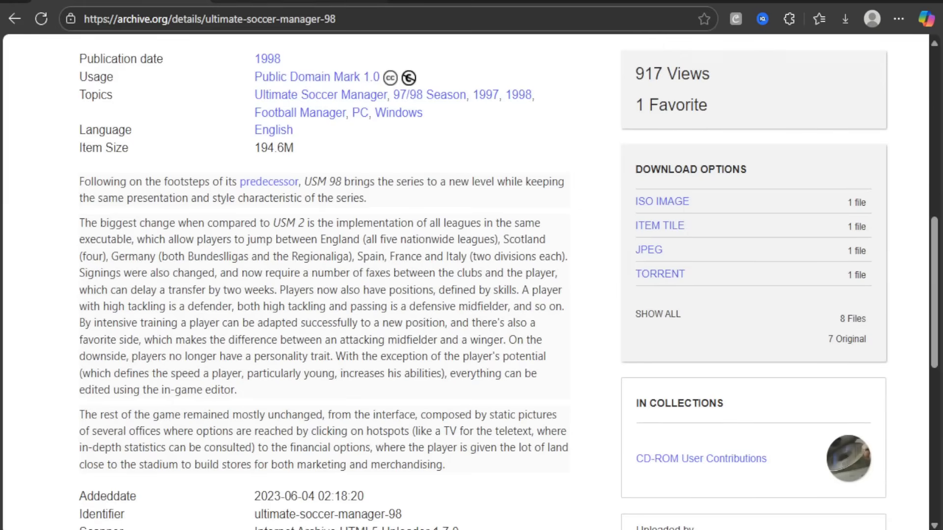
key("ctrl+Tab")
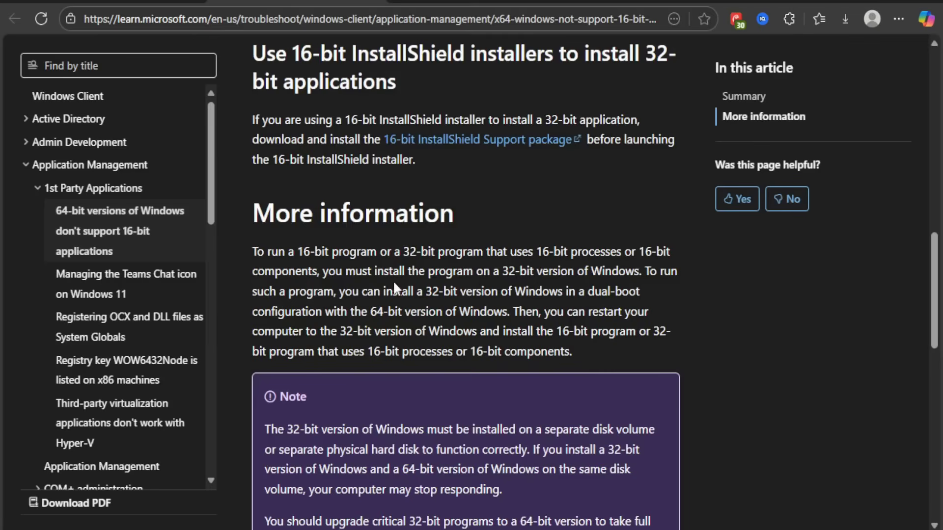
- Read the article's Summary and More information on 64-bit Windows lacking 16-bit support
scroll(393, 280, "up", 10)
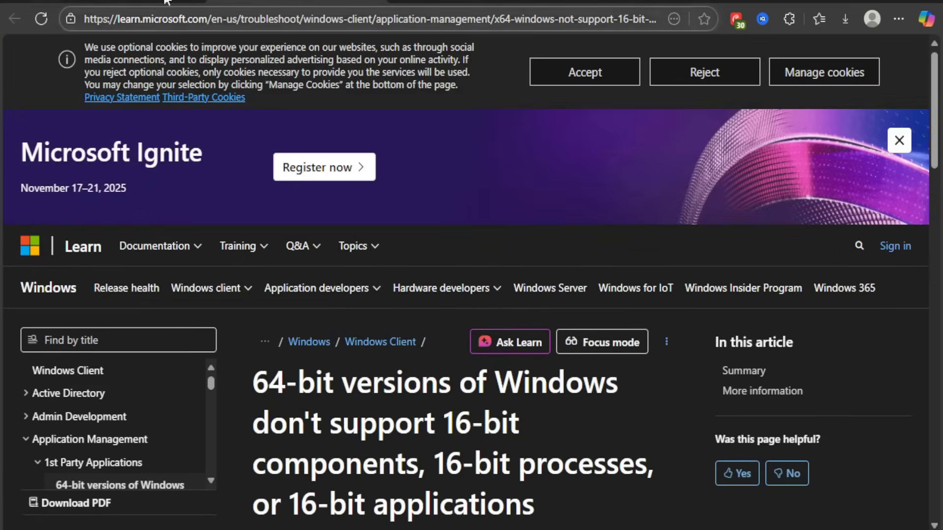
left_click(158, 15)
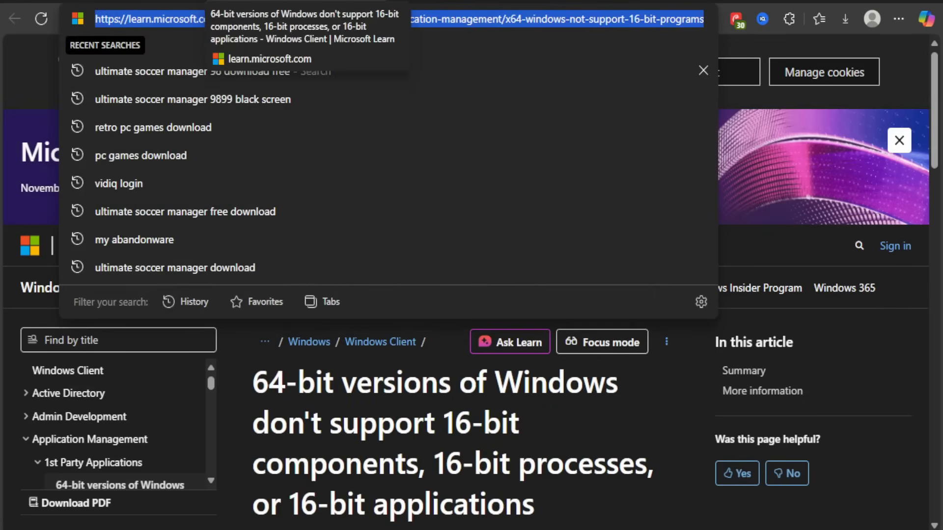
key("Escape")
scroll(473, 325, "down", 15)
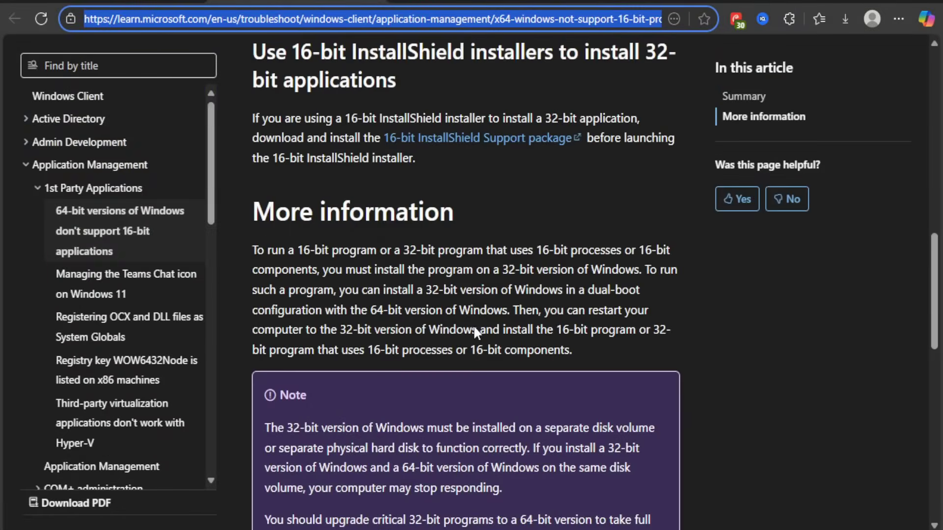
scroll(474, 325, "up", 3)
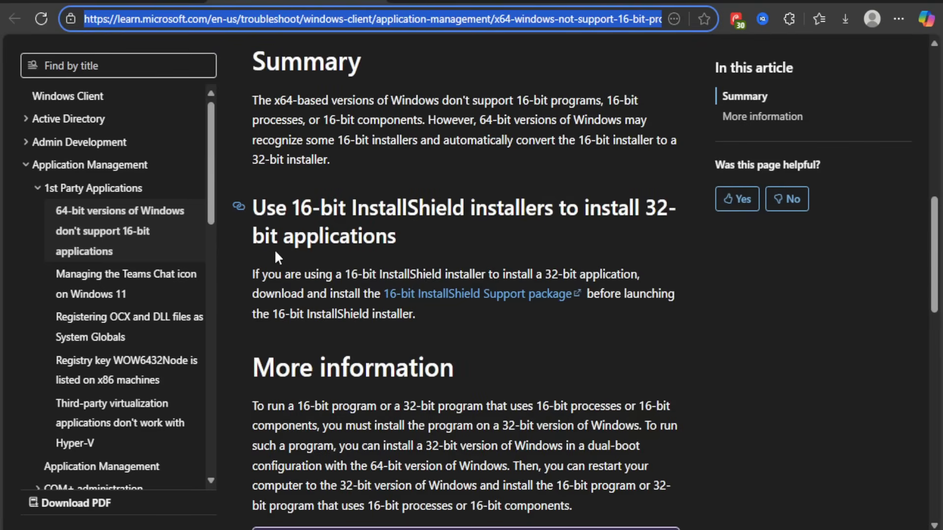
scroll(425, 238, "down", 2)
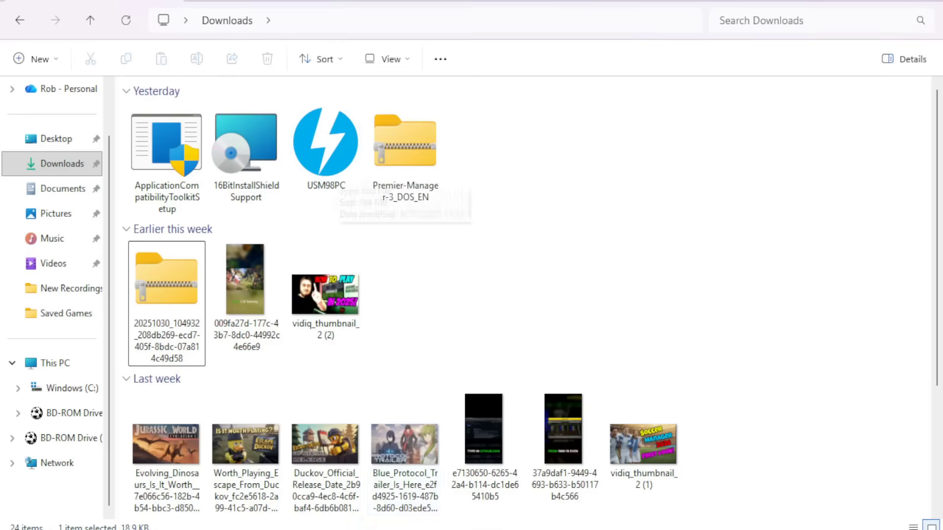
- Maximize the C:\SIERRA\USM98 Explorer window and scroll to the USM98 application
mouse_move(339, 529)
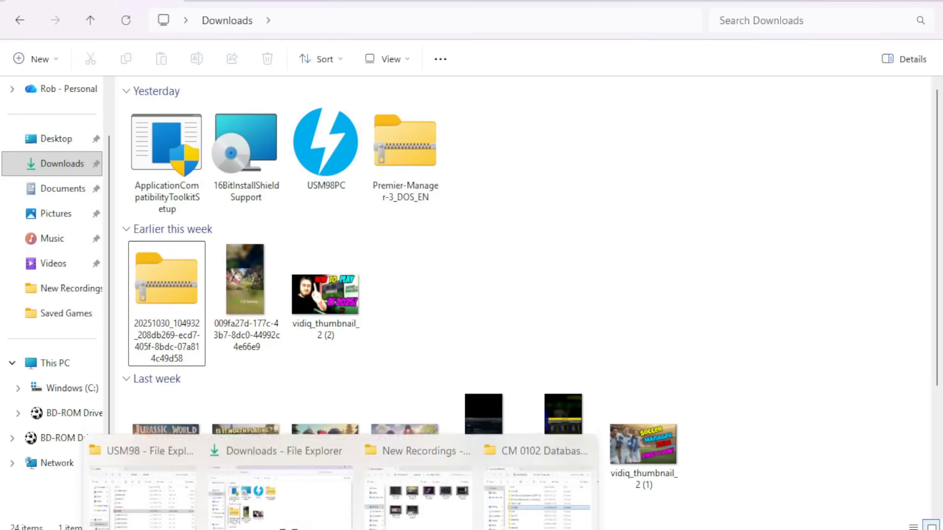
left_click(183, 469)
left_click(899, 87)
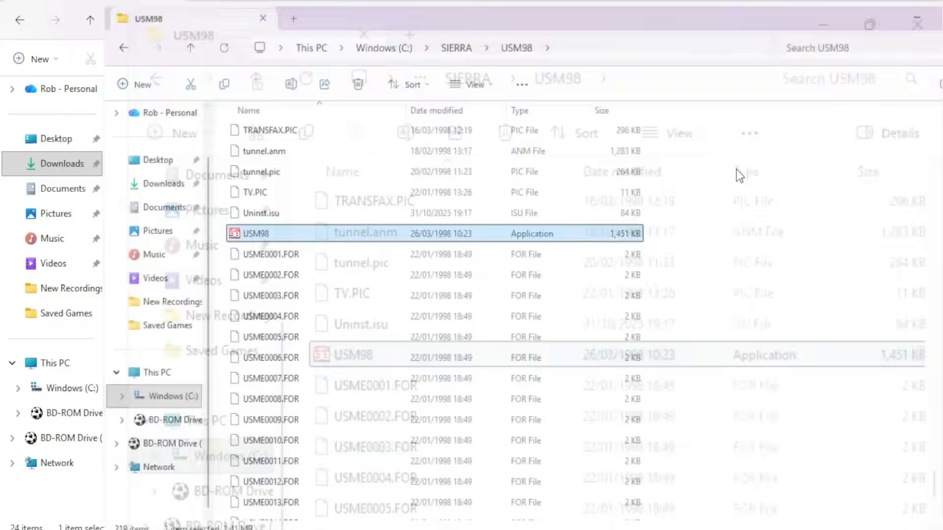
scroll(370, 451, "up", 15)
left_click_drag(937, 277, 922, 408)
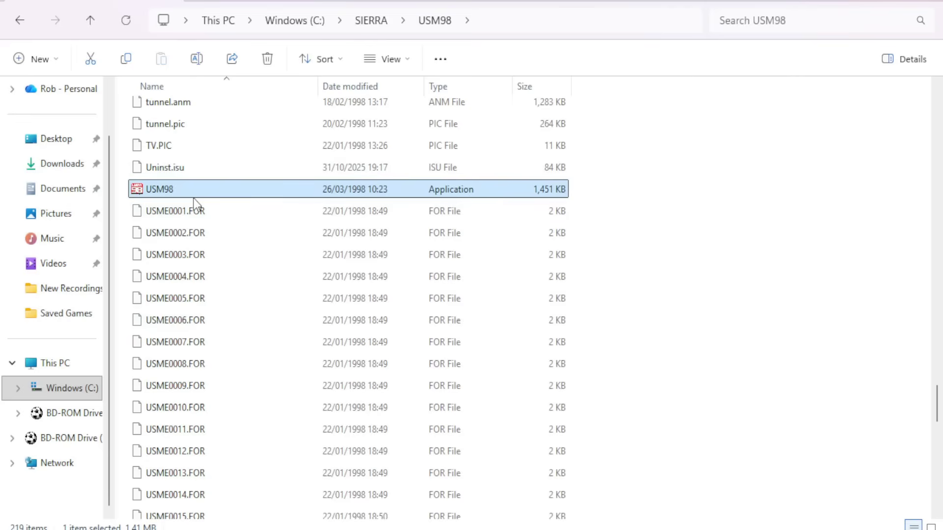
mouse_move(188, 194)
mouse_move(141, 194)
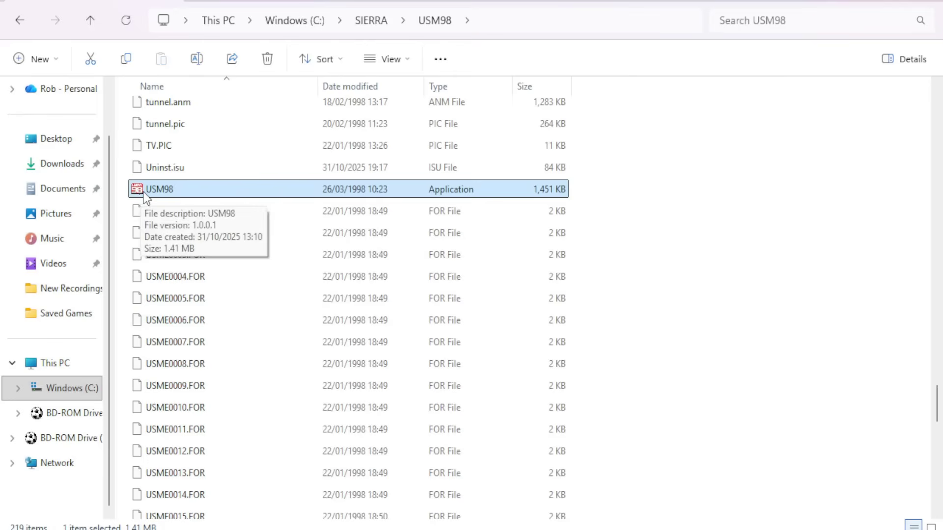
- Launch USM98, skip the intro and disclaimer, and start a single-player Manager game
double_click(144, 194)
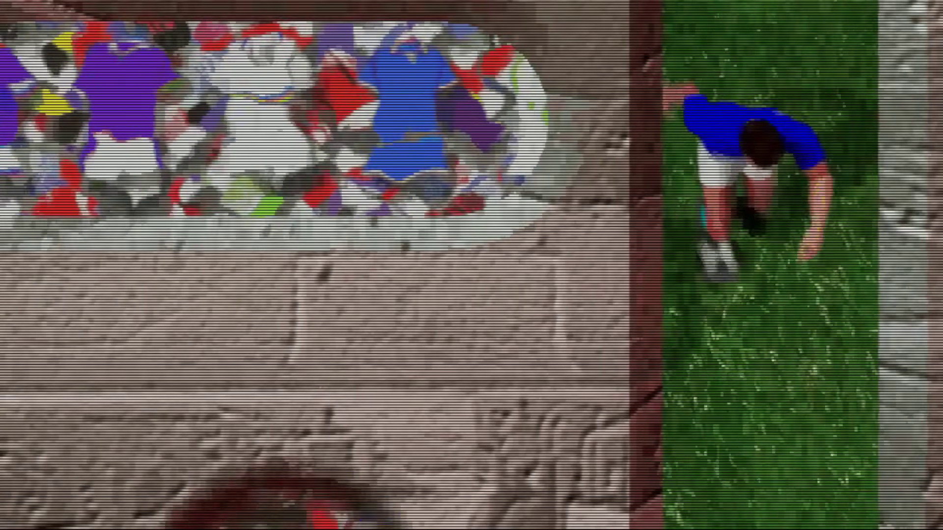
left_click(521, 297)
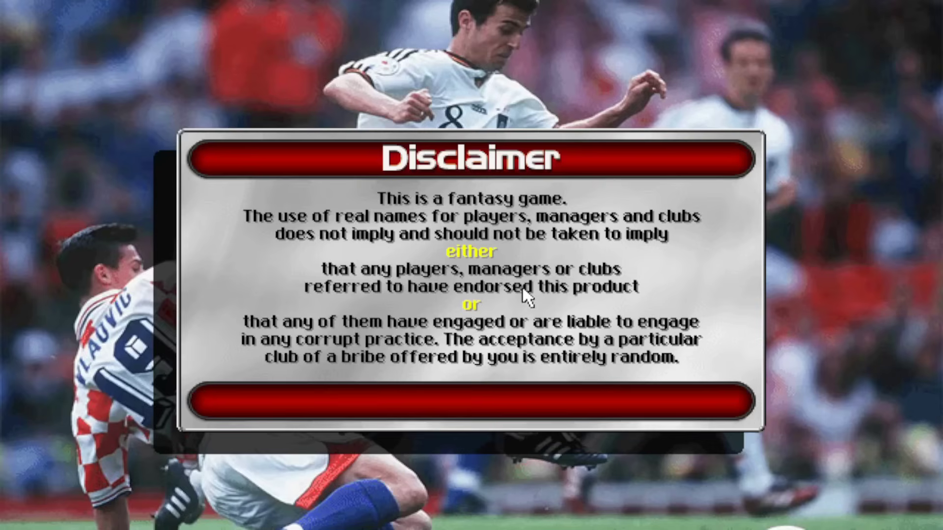
left_click(524, 287)
left_click(259, 274)
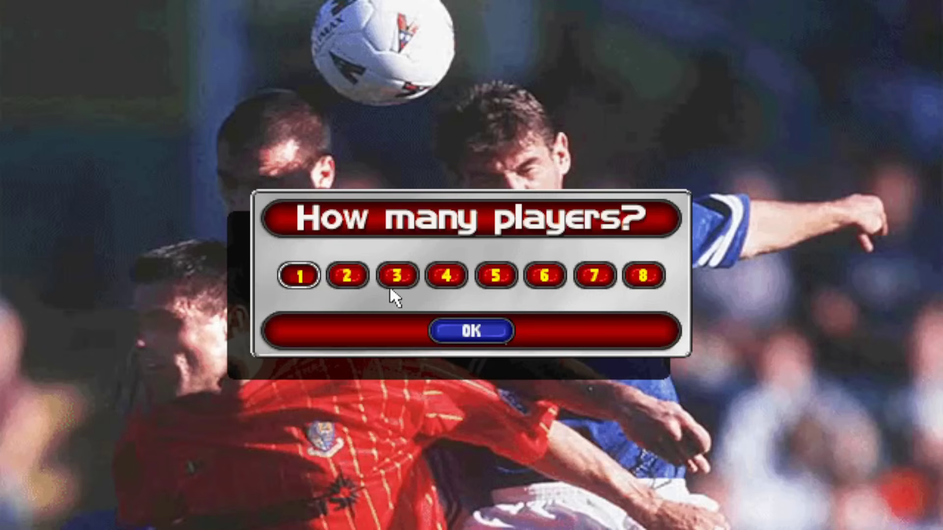
left_click(471, 333)
- Skip the manager name and load the Torquay United save from Sat 2nd Aug 2003
left_click(666, 282)
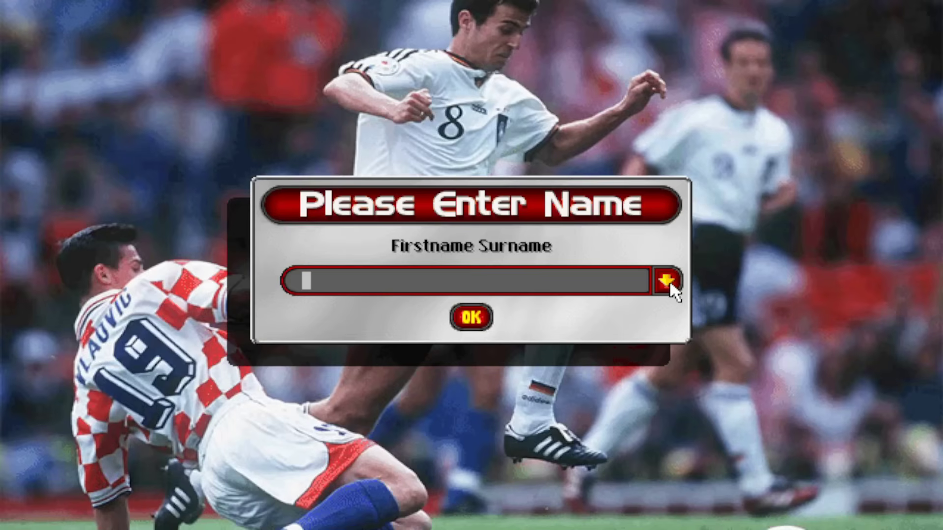
left_click(660, 194)
key("Escape")
left_click(617, 279)
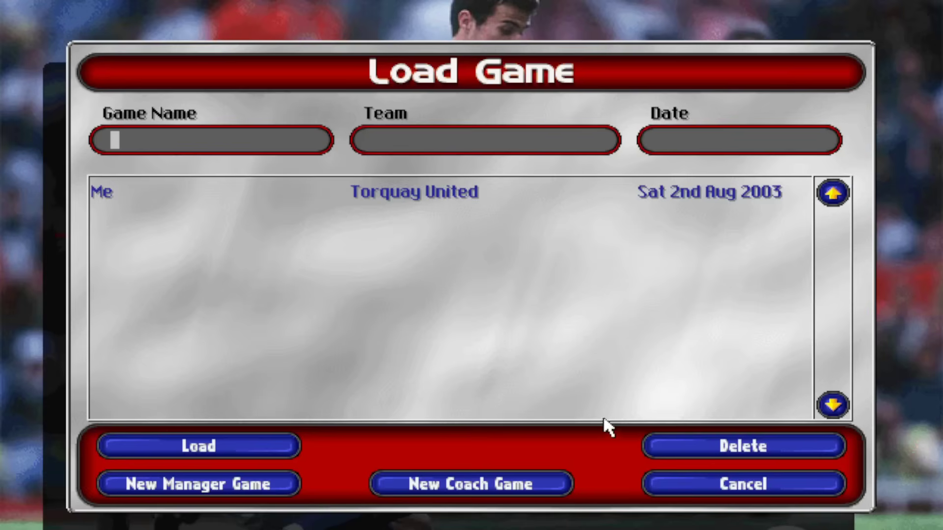
double_click(445, 194)
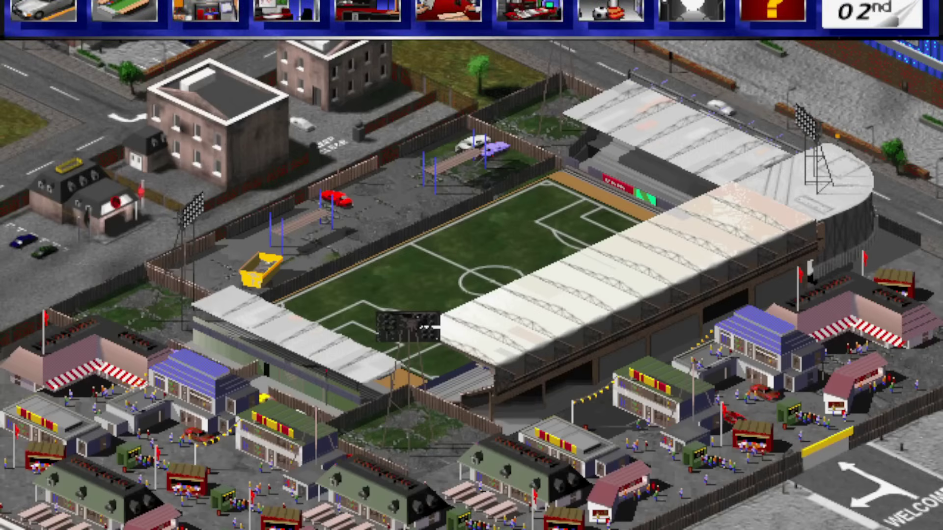
- Choose Team Selection from the toolbar's team menu to view Torquay United's squad ratings
left_click(623, 7)
left_click(621, 29)
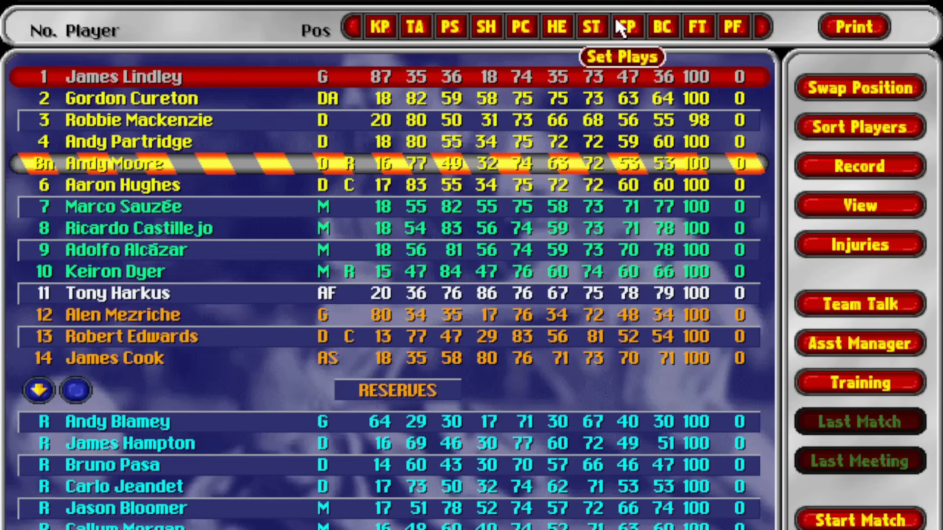
- Go to Reception and check the Sponsored By poster, which shows no club sponsor
mouse_move(416, 6)
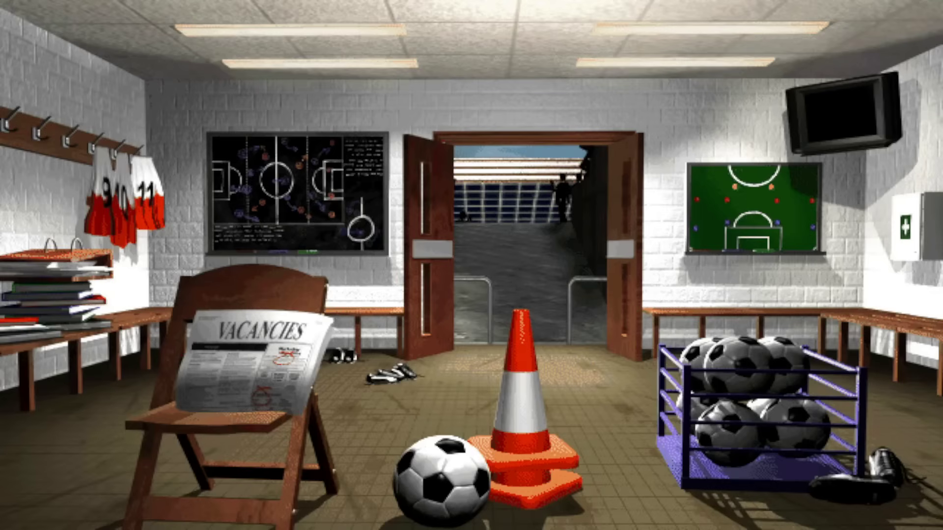
left_click(196, 11)
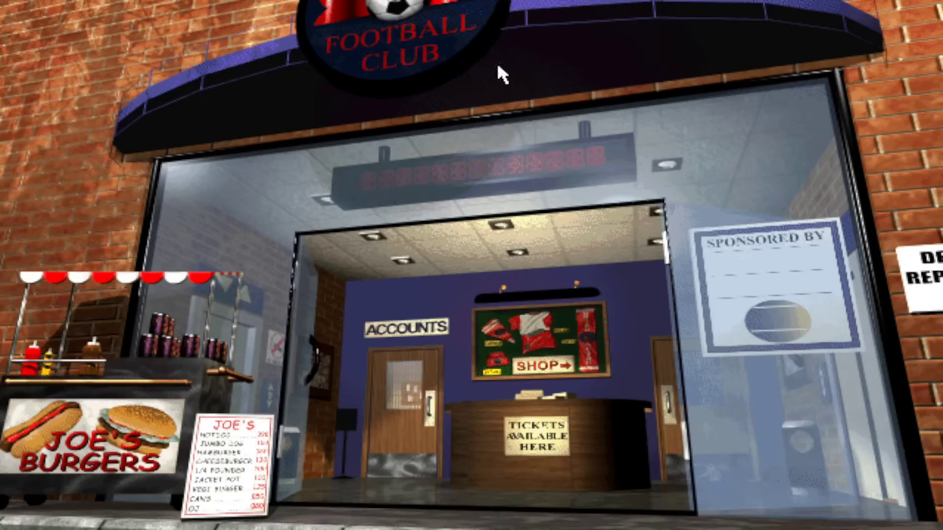
left_click(751, 255)
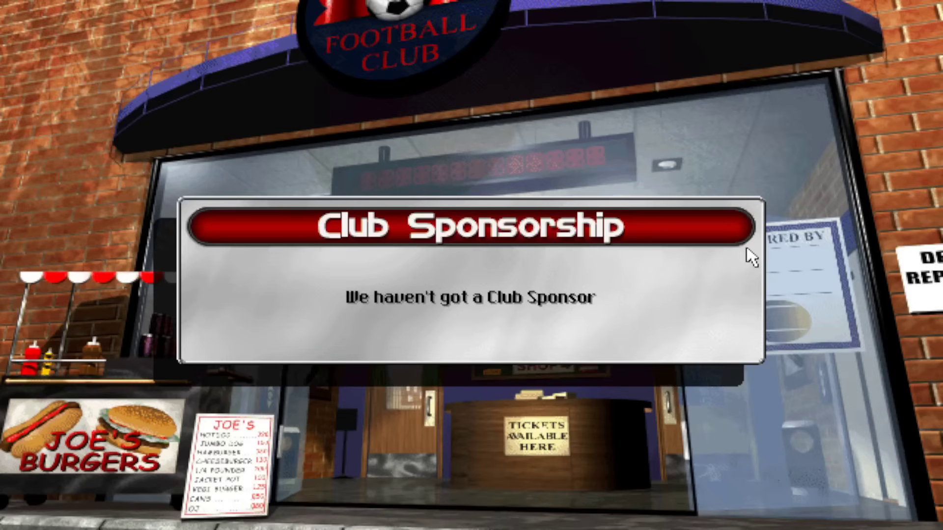